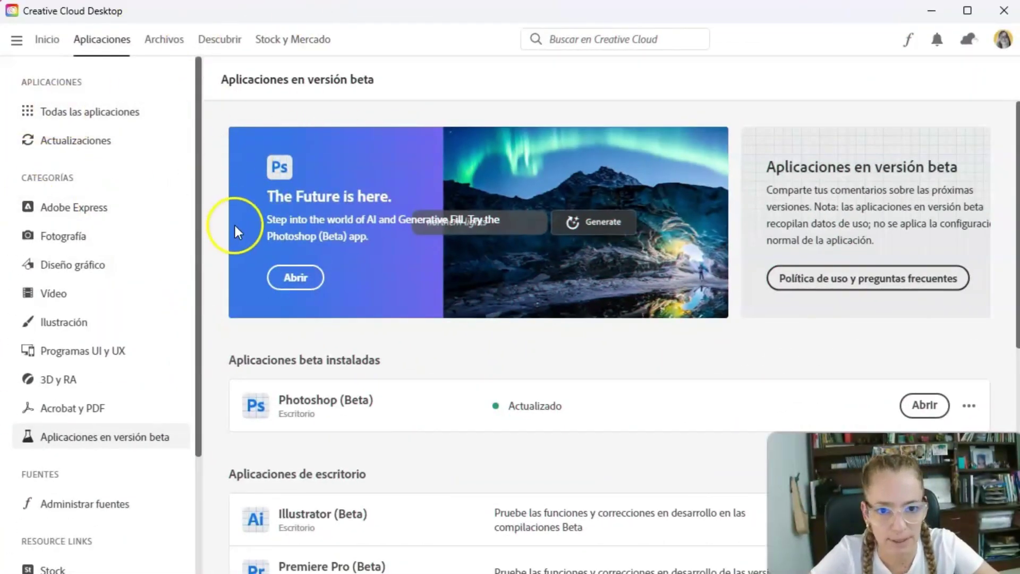
Browse all installed apps in Creative Cloud Desktop, then show the beta apps list
{"action": "left_click", "coordinate": [57, 113]}
{"action": "scroll", "coordinate": [276, 367], "scroll_direction": "down", "scroll_amount": 5}
{"action": "scroll", "coordinate": [289, 393], "scroll_direction": "down", "scroll_amount": 5}
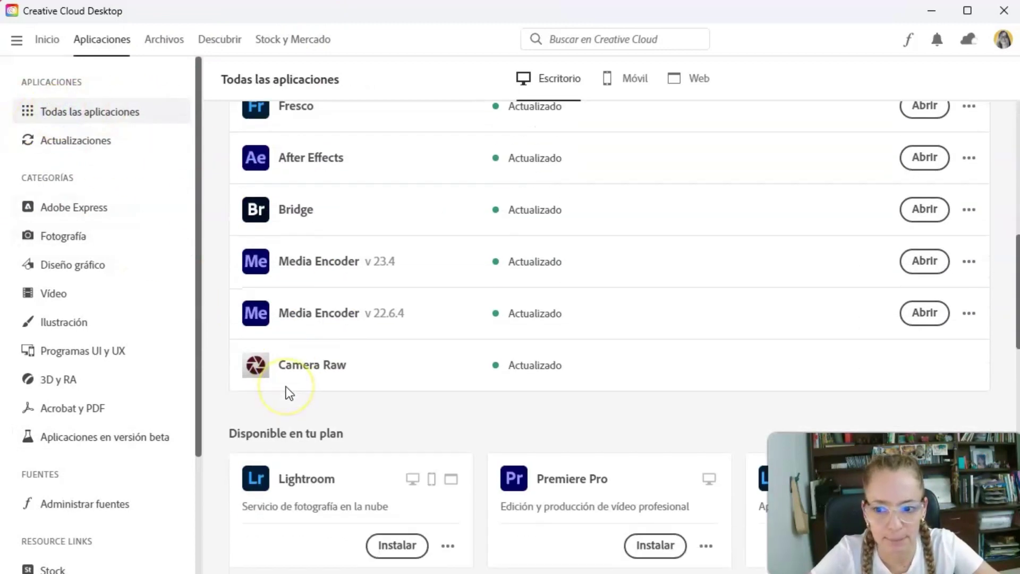
{"action": "scroll", "coordinate": [289, 393], "scroll_direction": "up", "scroll_amount": 4}
{"action": "scroll", "coordinate": [290, 393], "scroll_direction": "up", "scroll_amount": 2}
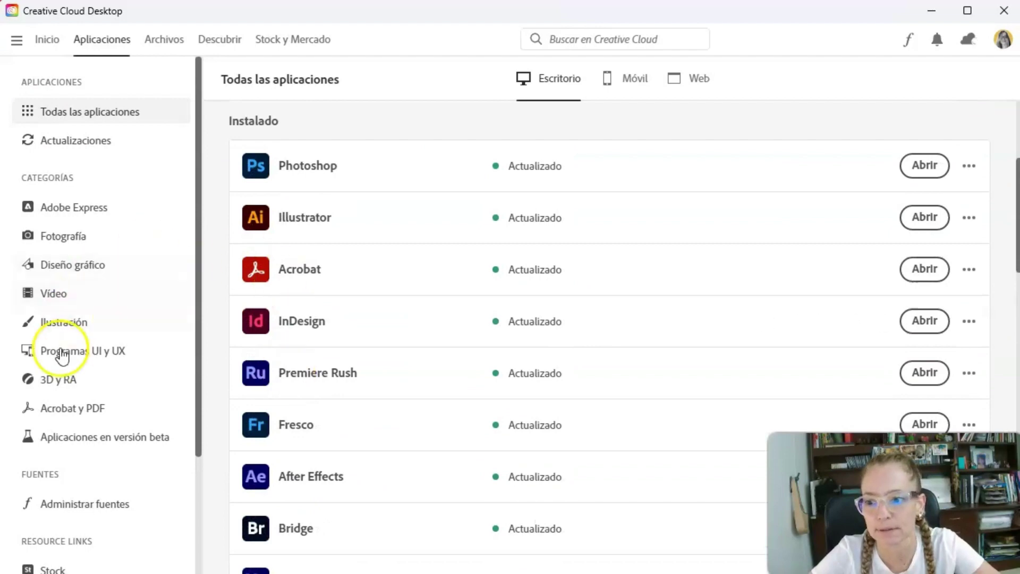
{"action": "left_click", "coordinate": [96, 435]}
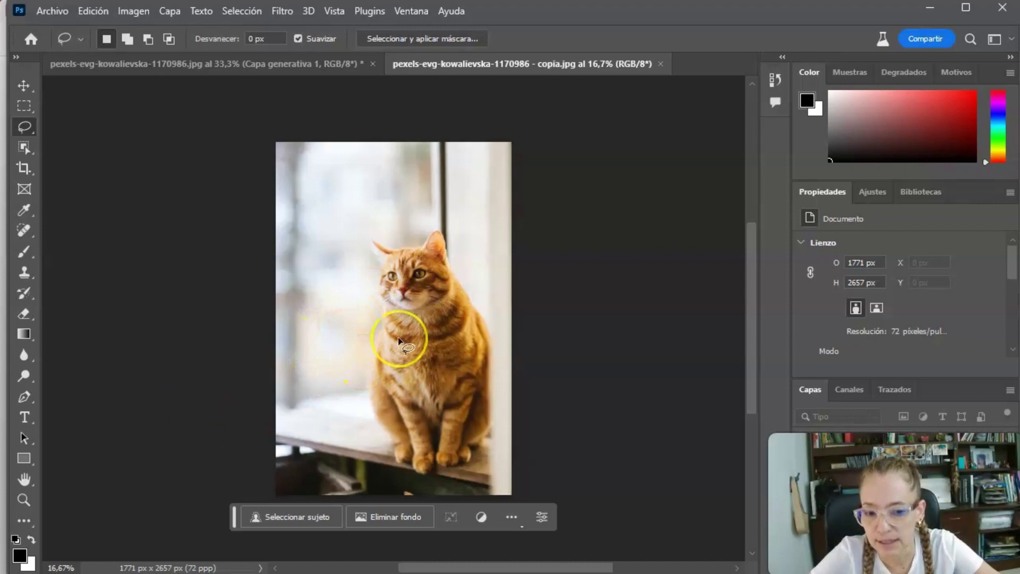
Zoom in on the copy of the cat-by-the-window photo
{"action": "left_click", "coordinate": [23, 499]}
{"action": "left_click_drag", "start_coordinate": [329, 340], "coordinate": [447, 337]}
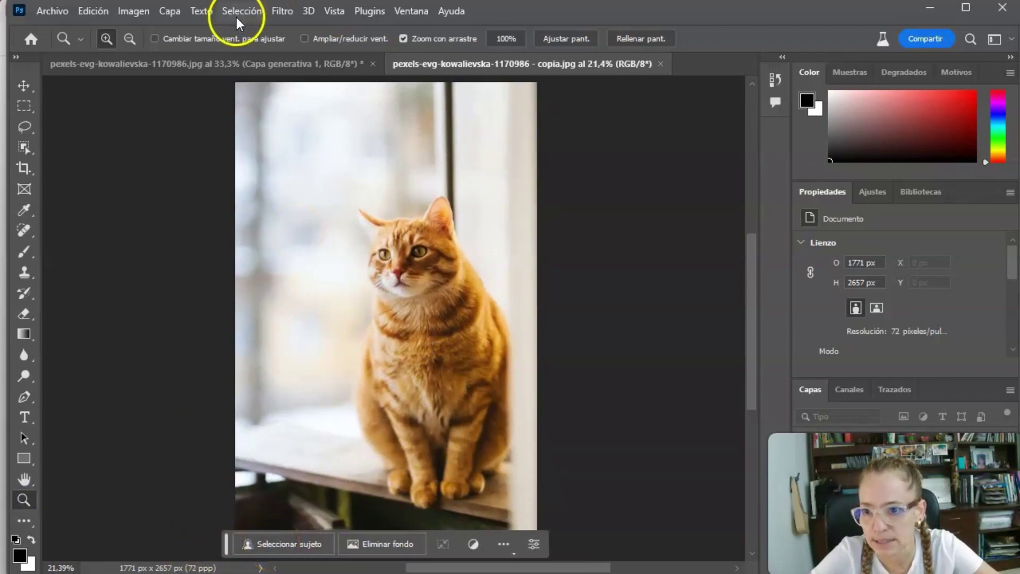
Select the cat with Select Subject and lasso the stray background beside its left ear out
{"action": "left_click", "coordinate": [273, 547]}
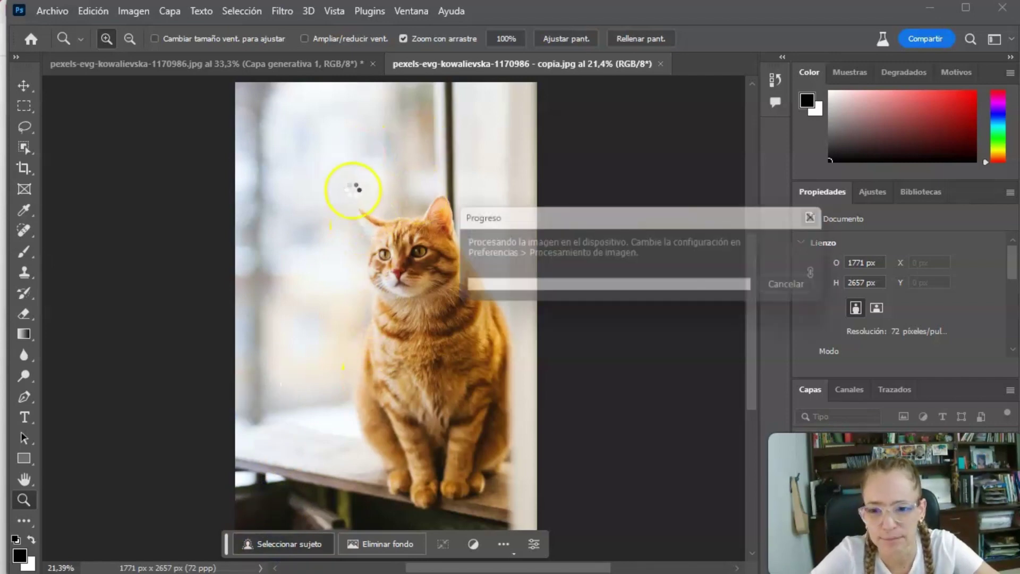
{"action": "left_click_drag", "start_coordinate": [367, 216], "coordinate": [246, 202]}
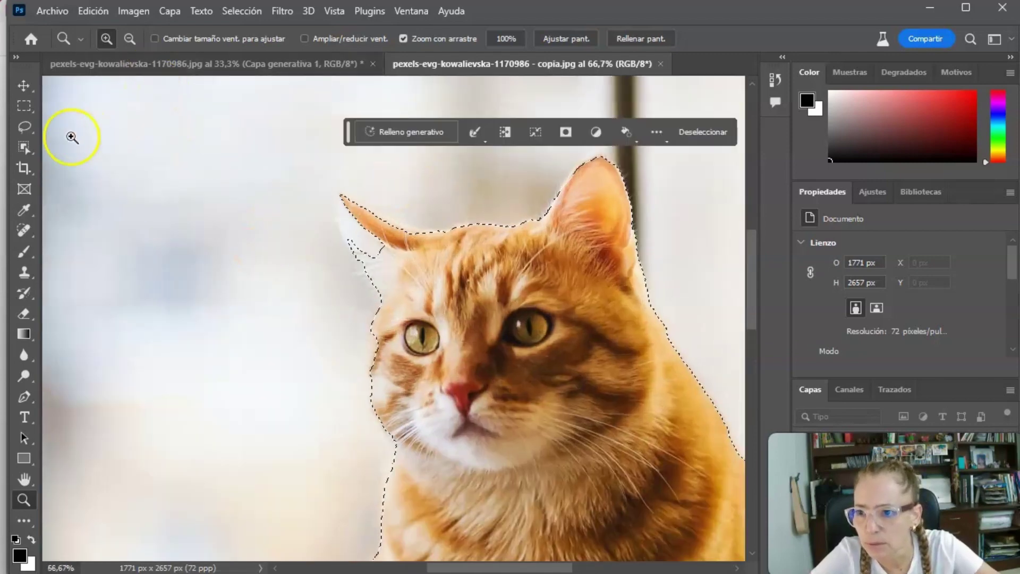
{"action": "key", "text": "l"}
{"action": "left_click_drag", "start_coordinate": [341, 198], "coordinate": [340, 198]}
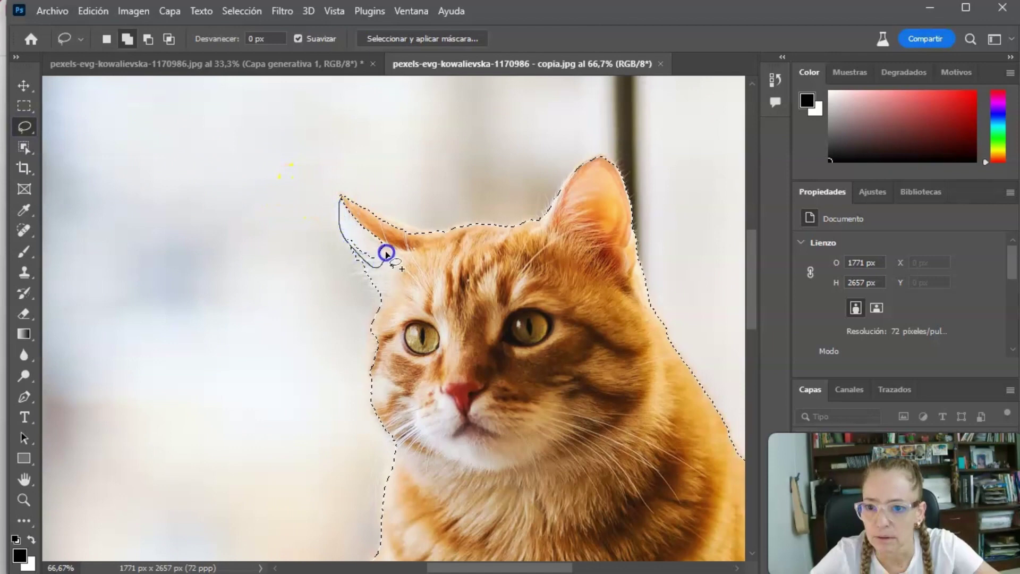
{"action": "left_click_drag", "start_coordinate": [355, 215], "coordinate": [363, 272]}
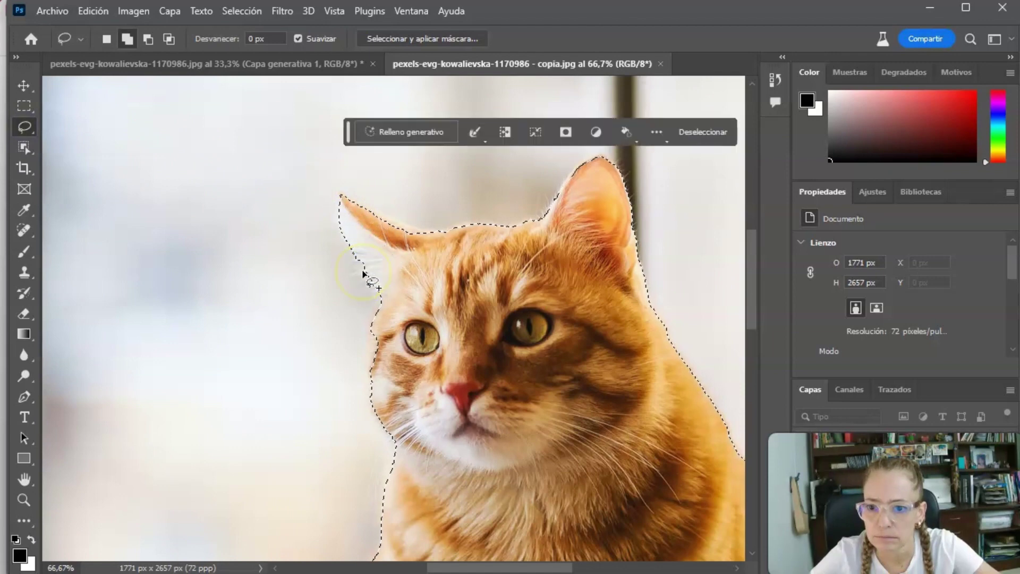
{"action": "scroll", "coordinate": [363, 273], "scroll_direction": "down", "scroll_amount": 2}
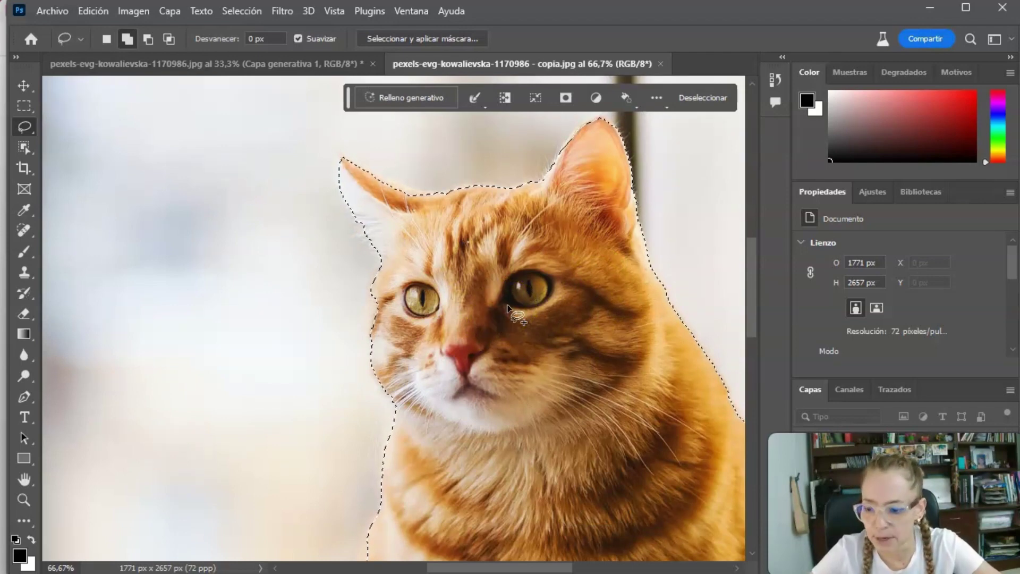
{"action": "scroll", "coordinate": [507, 308], "scroll_direction": "down", "scroll_amount": 1}
{"action": "scroll", "coordinate": [497, 327], "scroll_direction": "down", "scroll_amount": 1}
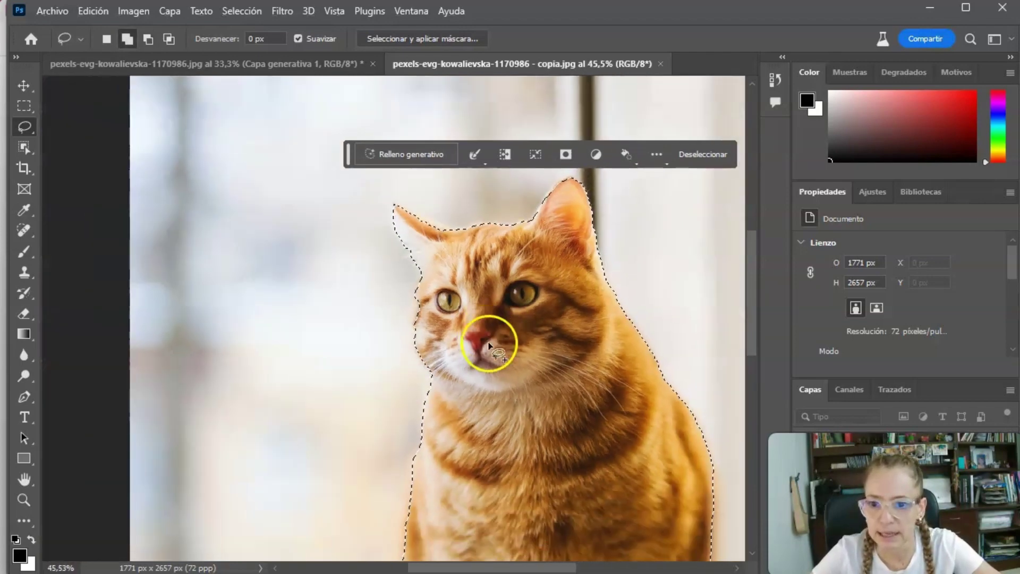
{"action": "left_click", "coordinate": [242, 11]}
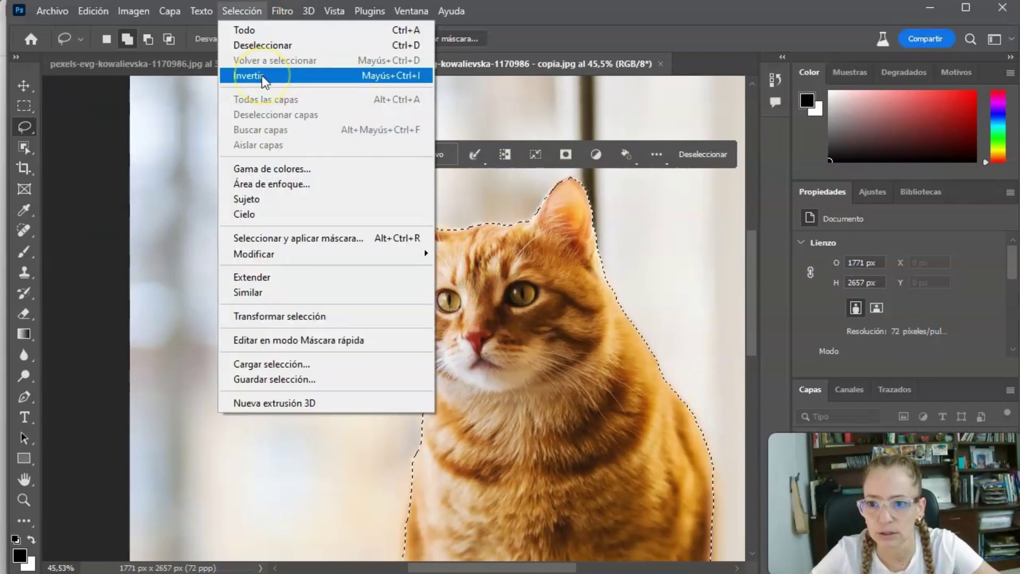
Invert the selection and generate a background from the prompt 'next to the river'
{"action": "left_click", "coordinate": [262, 77]}
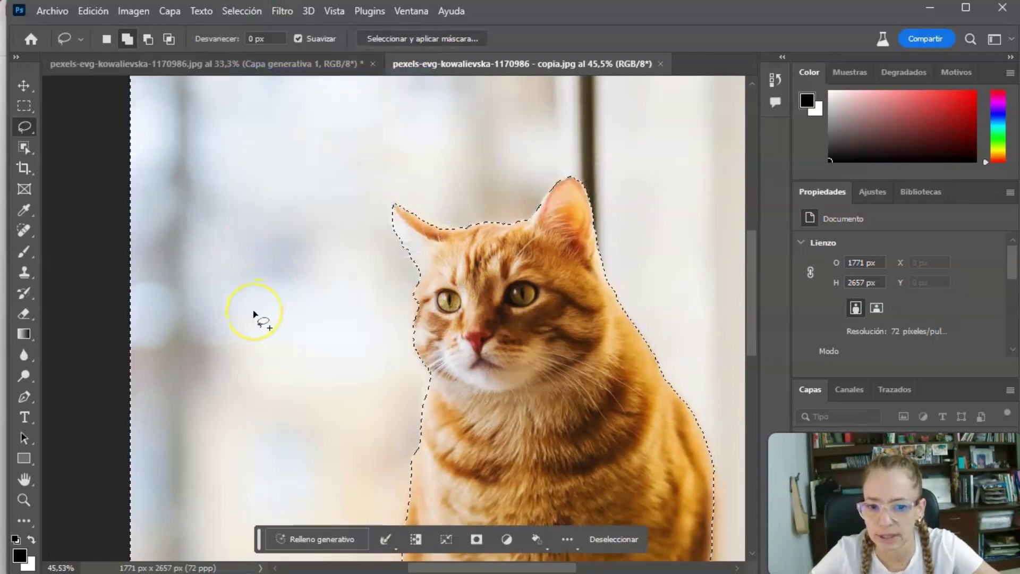
{"action": "left_click", "coordinate": [291, 538]}
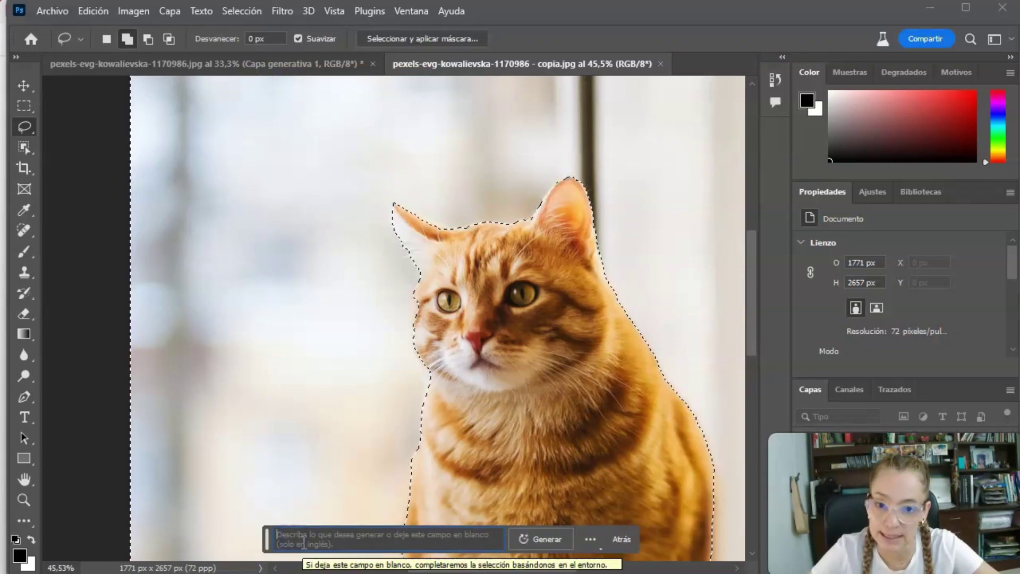
{"action": "type", "text": "next to the river"}
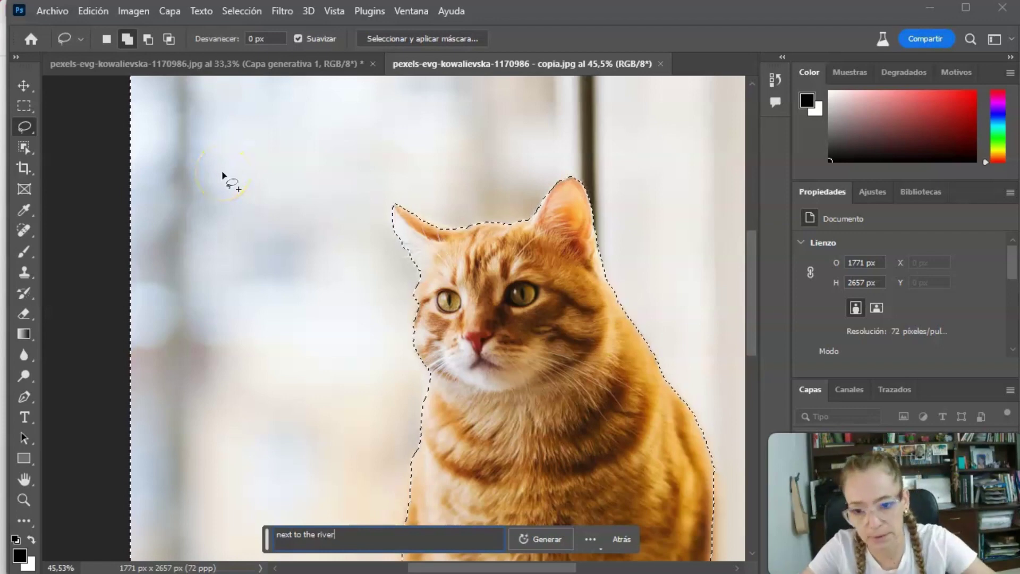
{"action": "left_click", "coordinate": [545, 541]}
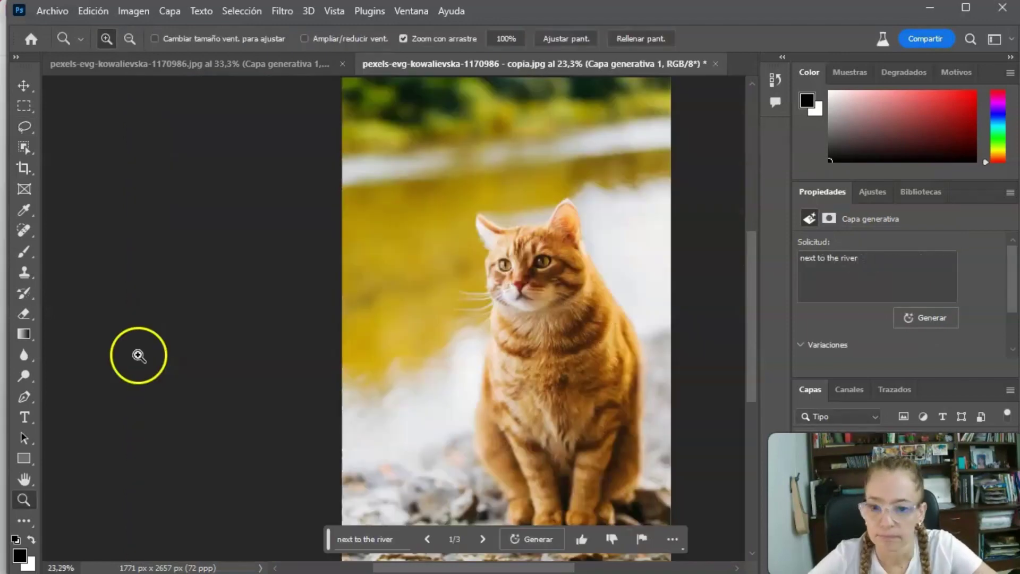
Zoom out and compare the second and third river-background variations
{"action": "key", "text": "z"}
{"action": "left_click", "coordinate": [137, 352], "text": "alt"}
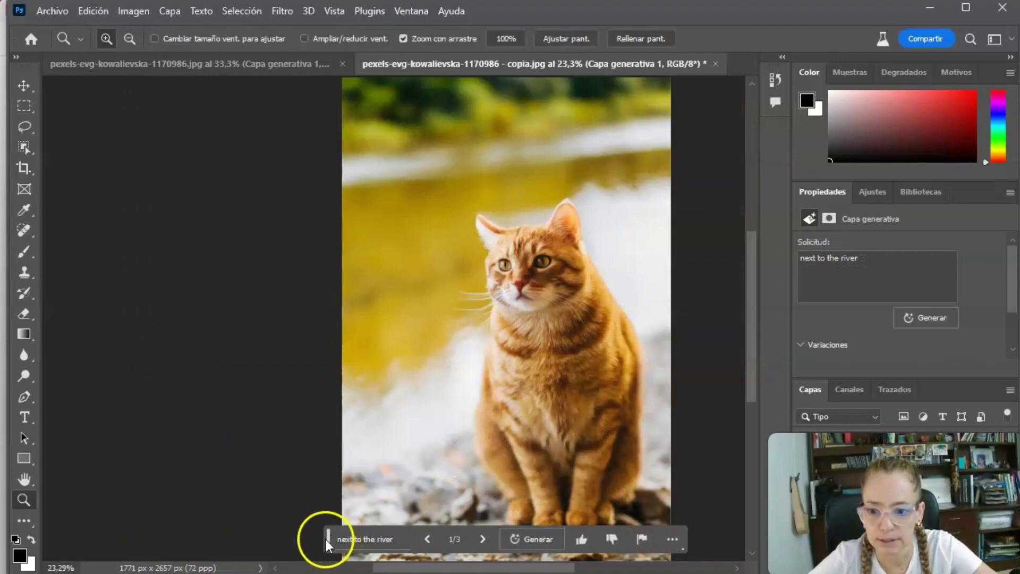
{"action": "left_click_drag", "start_coordinate": [328, 542], "coordinate": [154, 385]}
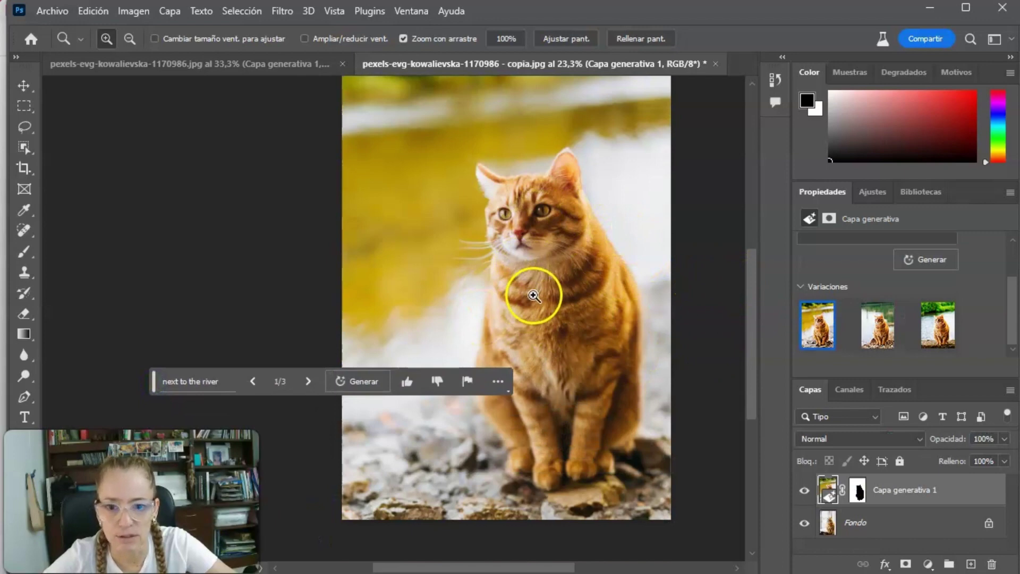
{"action": "left_click", "coordinate": [876, 326]}
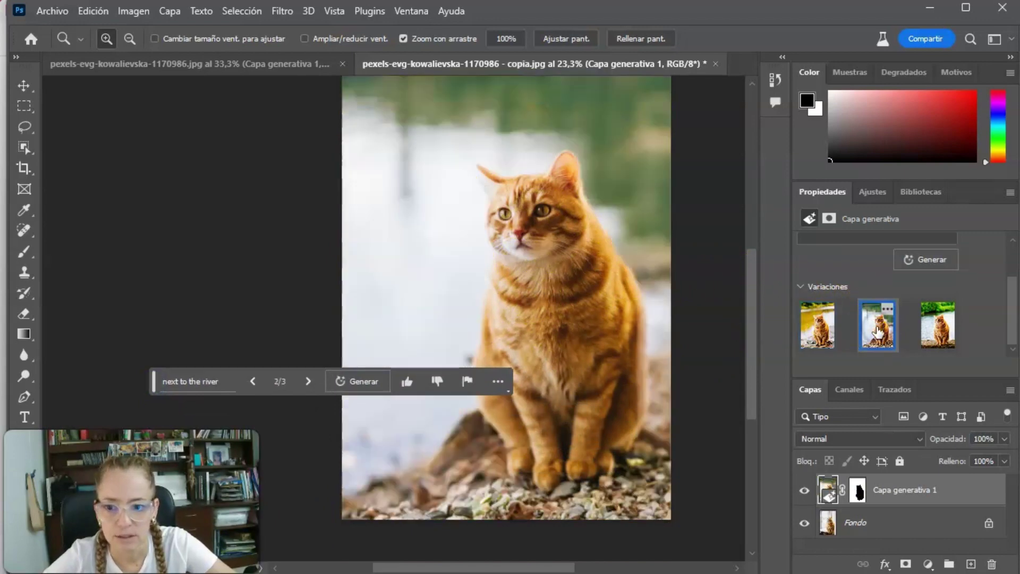
{"action": "left_click", "coordinate": [930, 332]}
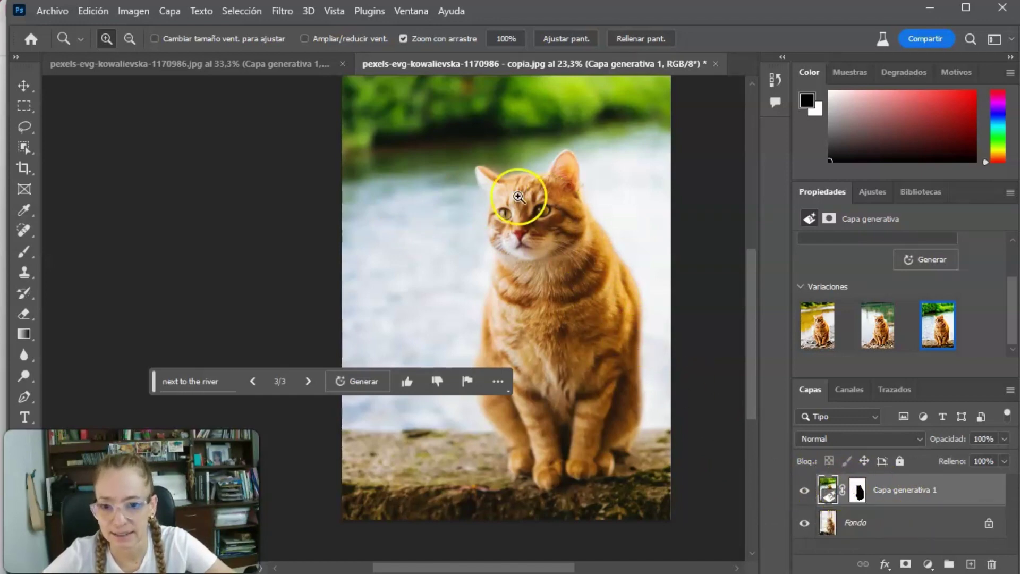
Keep variation 2 after inspecting the cat's face and paws, then switch to the other cat document
{"action": "mouse_move", "coordinate": [505, 196]}
{"action": "left_mouse_down"}
{"action": "mouse_move", "coordinate": [615, 168]}
{"action": "mouse_move", "coordinate": [565, 193]}
{"action": "left_mouse_up"}
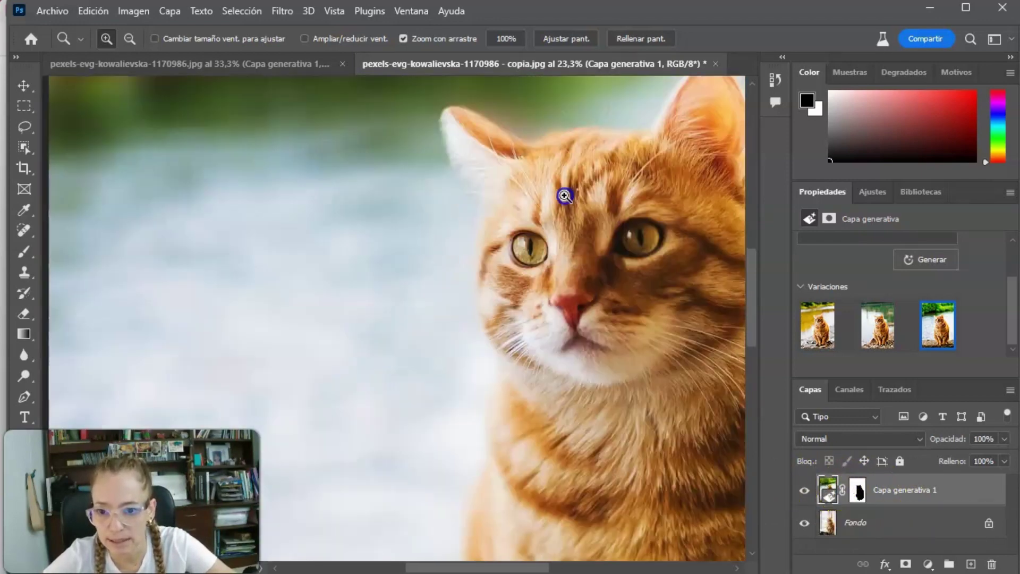
{"action": "left_click", "coordinate": [871, 332]}
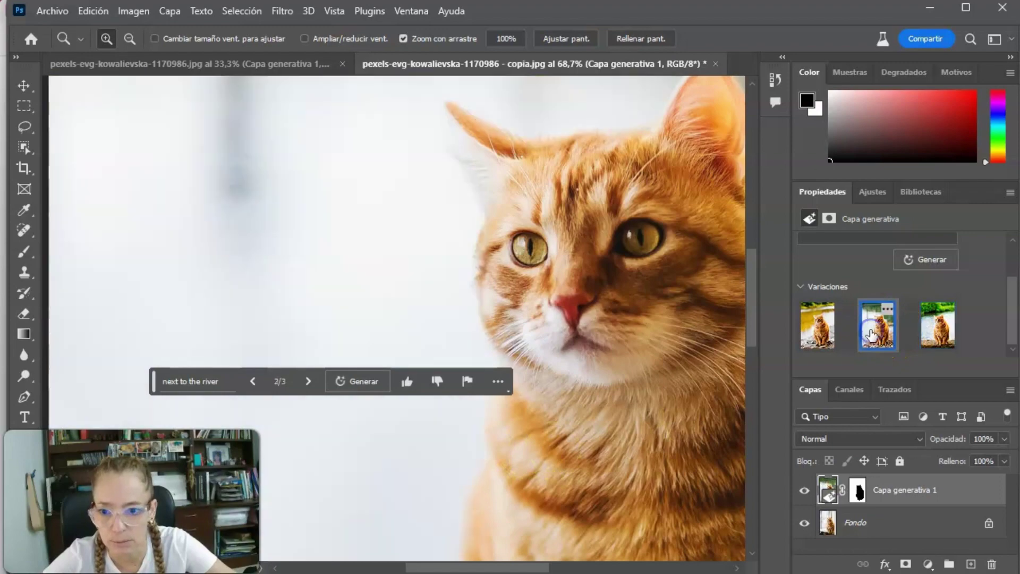
{"action": "key", "text": "space"}
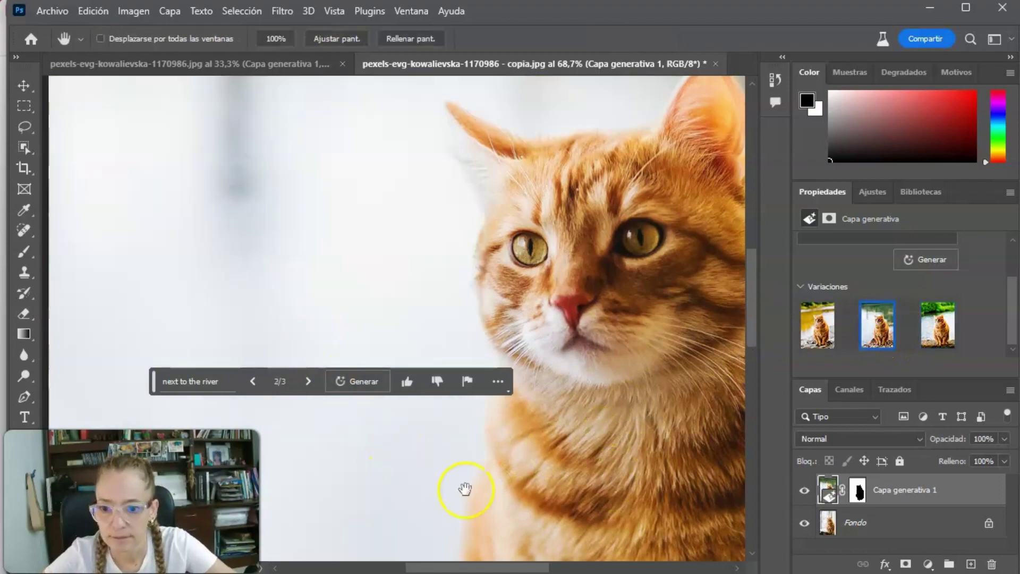
{"action": "mouse_move", "coordinate": [464, 490]}
{"action": "left_mouse_down"}
{"action": "mouse_move", "coordinate": [293, 311]}
{"action": "mouse_move", "coordinate": [547, 300]}
{"action": "left_mouse_up"}
{"action": "left_click_drag", "start_coordinate": [420, 209], "coordinate": [428, 433]}
{"action": "left_click_drag", "start_coordinate": [476, 292], "coordinate": [478, 370]}
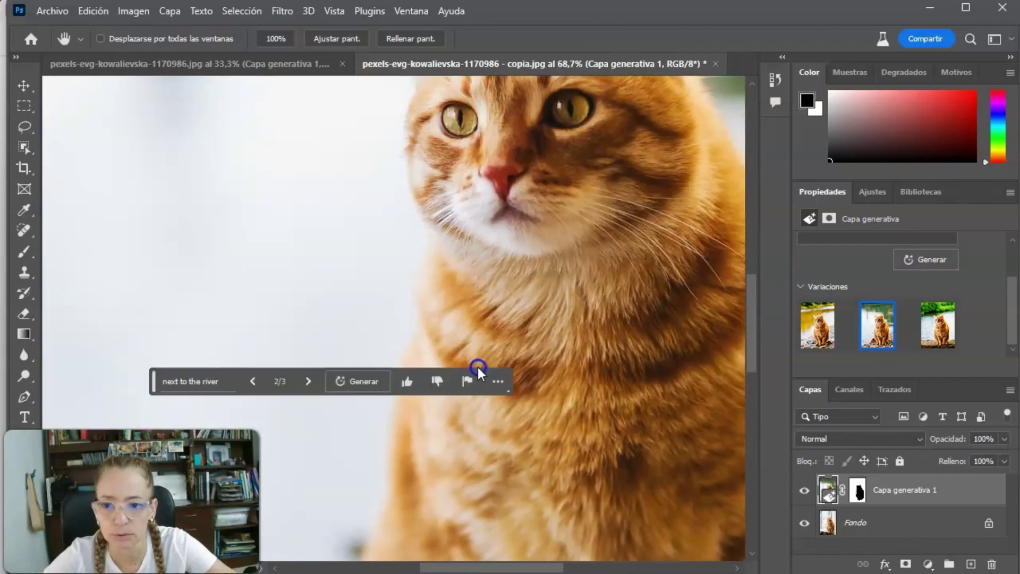
{"action": "left_click", "coordinate": [269, 63]}
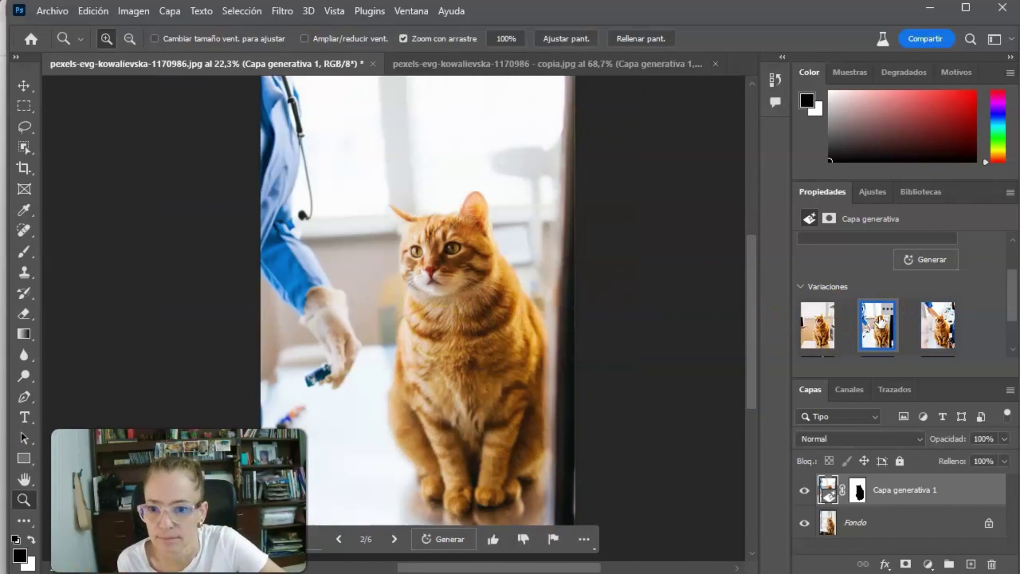
Apply variation 1, the indoor table scene, and select the existing prompt text
{"action": "left_click", "coordinate": [818, 334]}
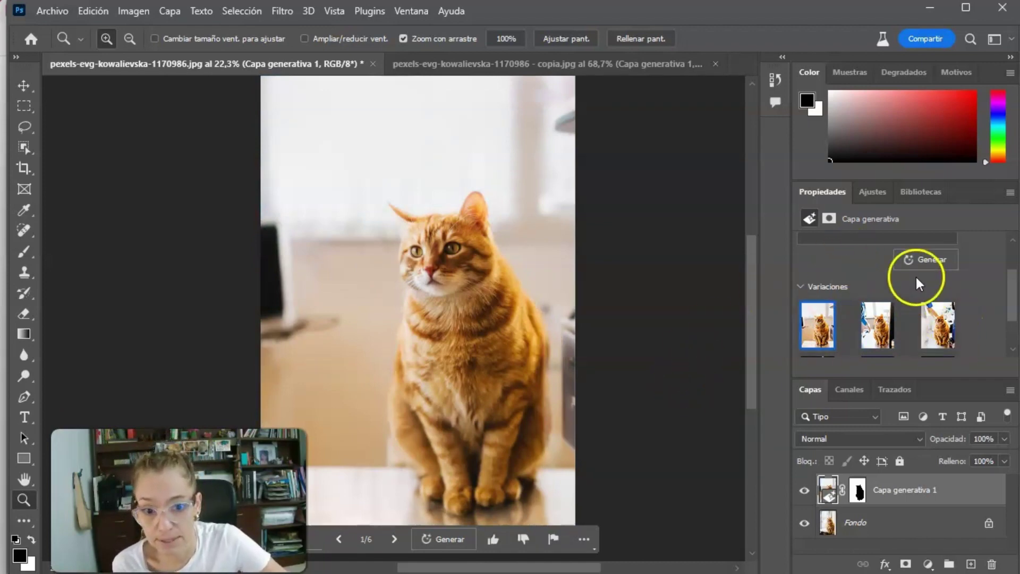
{"action": "scroll", "coordinate": [909, 272], "scroll_direction": "up", "scroll_amount": 2}
{"action": "triple_click", "coordinate": [886, 255]}
Regenerate the background with 'in the livingroom at night' and choose the third new variation
{"action": "type", "text": "in the livingroom at night"}
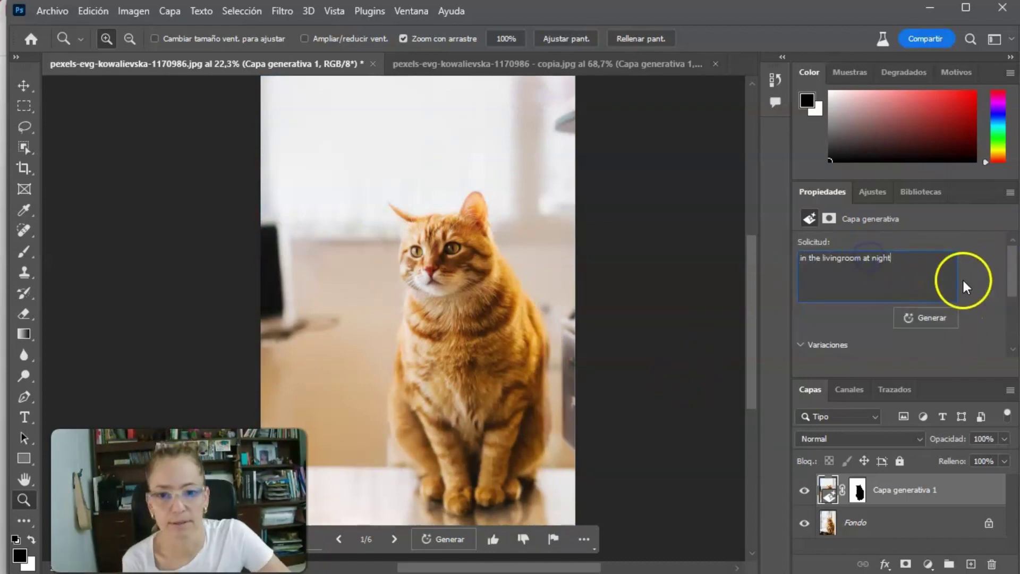
{"action": "left_click", "coordinate": [909, 317]}
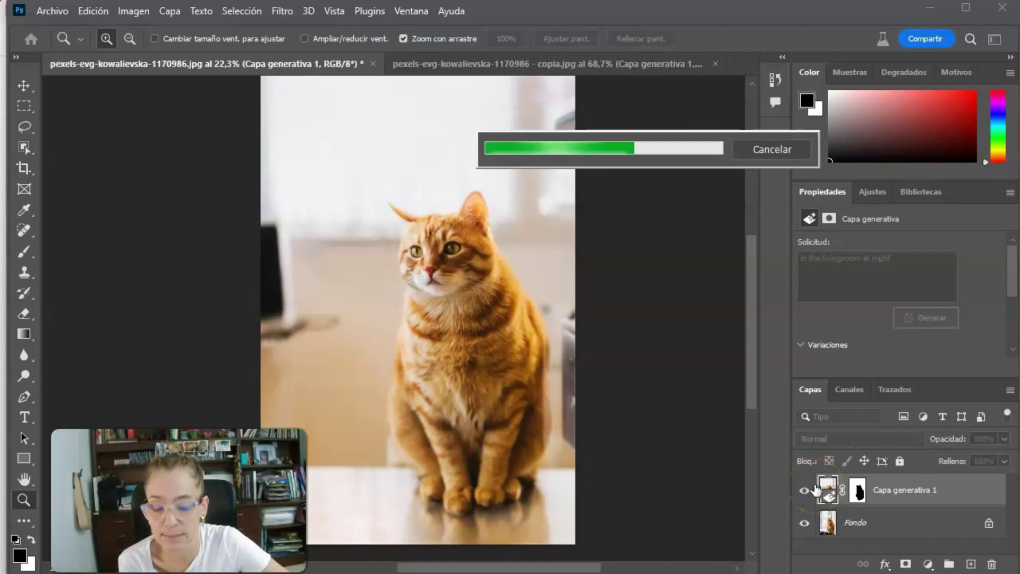
{"action": "left_click", "coordinate": [848, 286]}
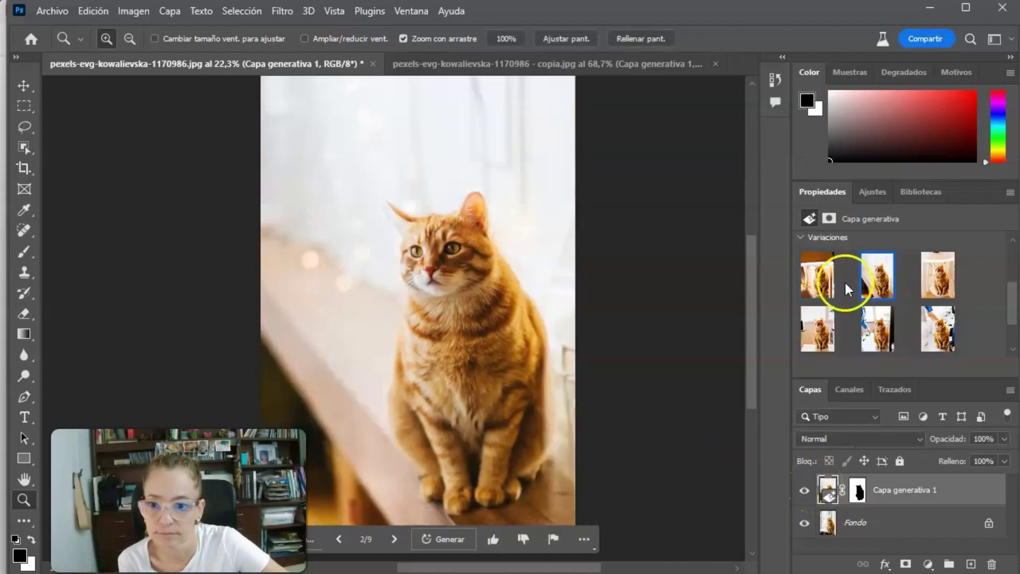
{"action": "left_click", "coordinate": [821, 275]}
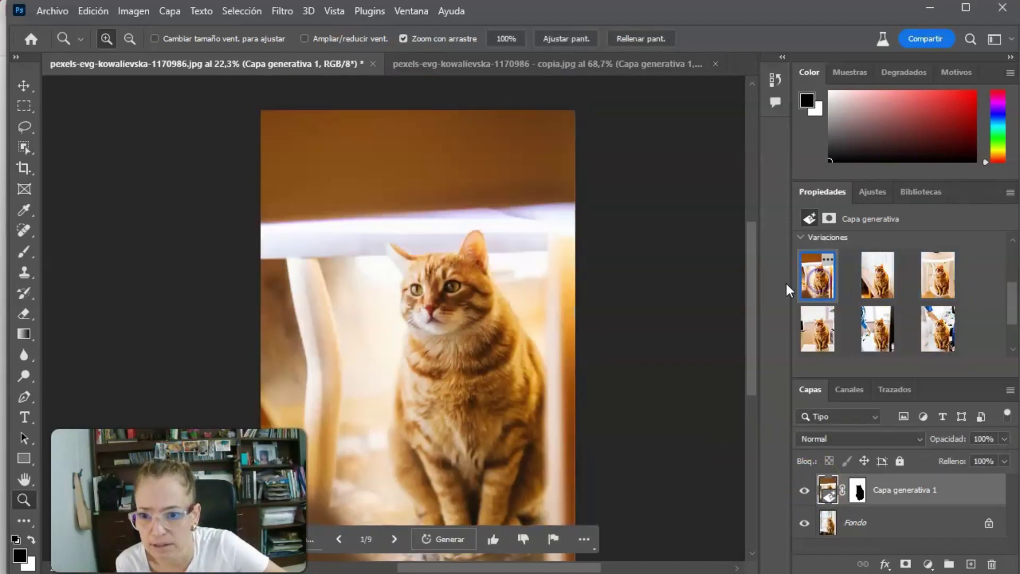
{"action": "scroll", "coordinate": [501, 337], "scroll_direction": "down", "scroll_amount": 2}
{"action": "scroll", "coordinate": [501, 337], "scroll_direction": "down", "scroll_amount": 1}
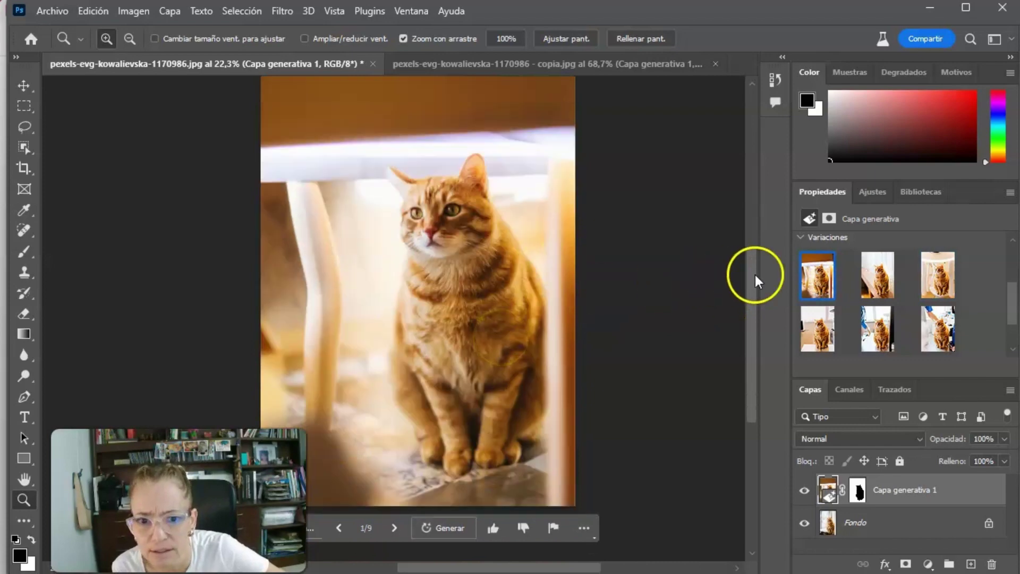
{"action": "left_click", "coordinate": [874, 279]}
{"action": "left_click", "coordinate": [935, 277]}
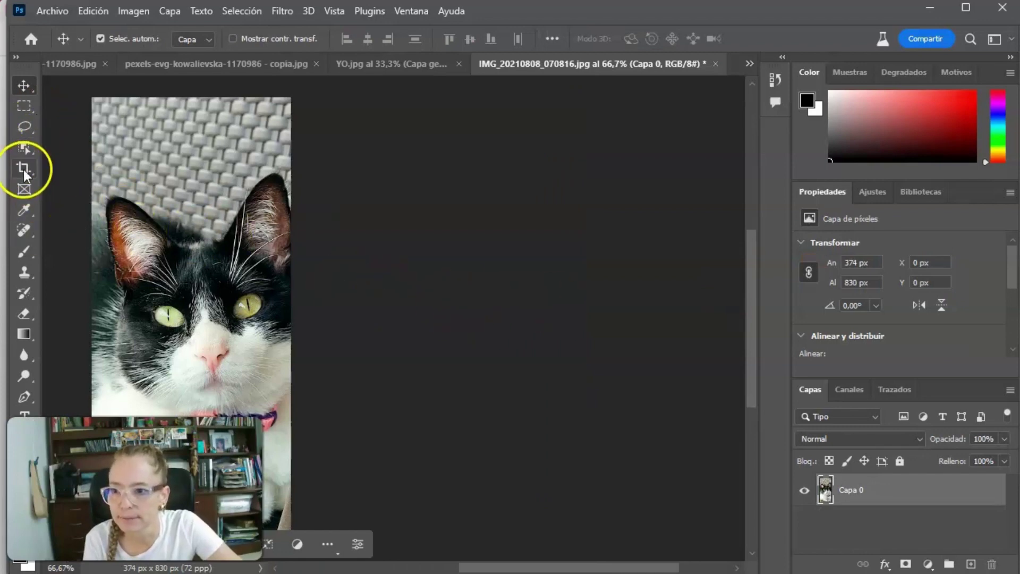
Extend the black-and-white cat canvas on both sides to 1147 px wide with the Crop tool
{"action": "left_click", "coordinate": [23, 168]}
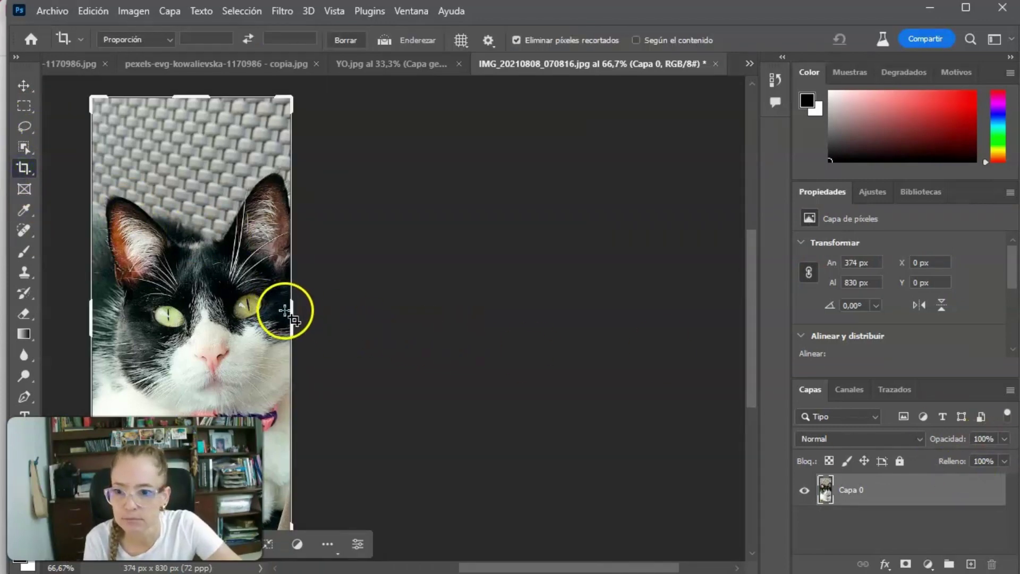
{"action": "left_click_drag", "start_coordinate": [291, 311], "coordinate": [390, 323]}
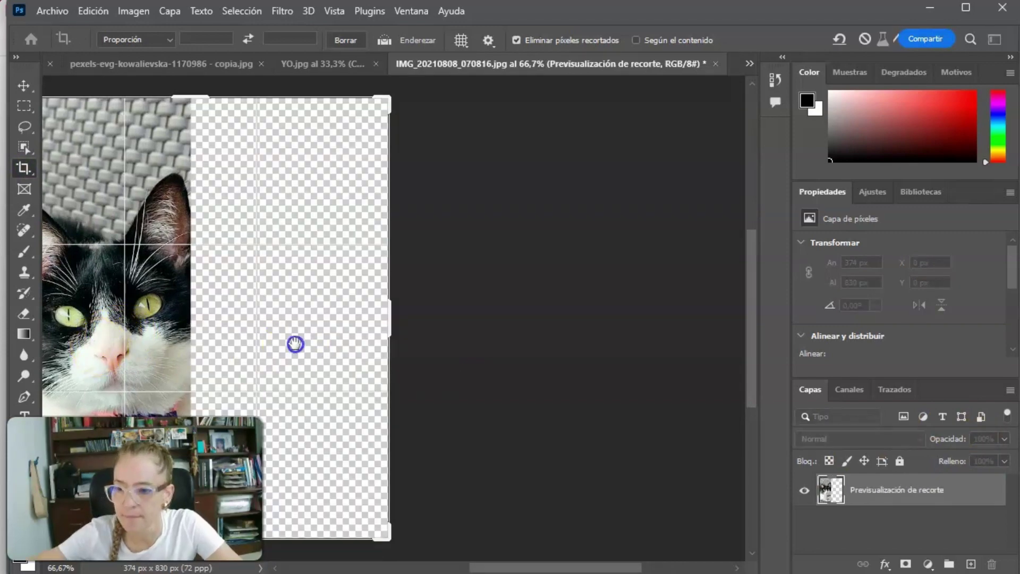
{"action": "scroll", "coordinate": [294, 344], "scroll_direction": "left", "scroll_amount": 5}
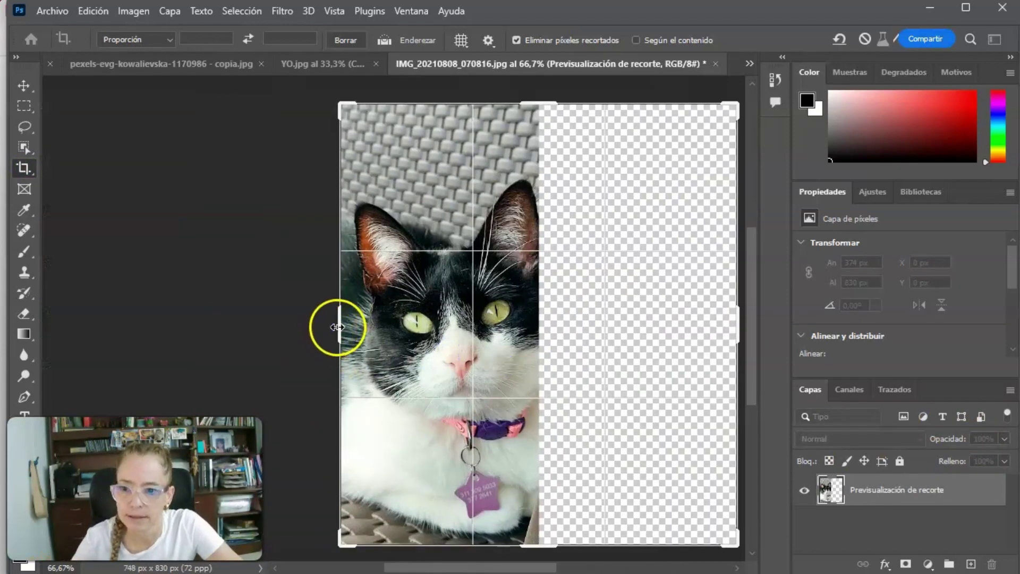
{"action": "left_click_drag", "start_coordinate": [335, 326], "coordinate": [234, 326]}
{"action": "left_click", "coordinate": [23, 104]}
Marquee-select both empty transparent strips beside the cat
{"action": "left_click_drag", "start_coordinate": [214, 95], "coordinate": [449, 560]}
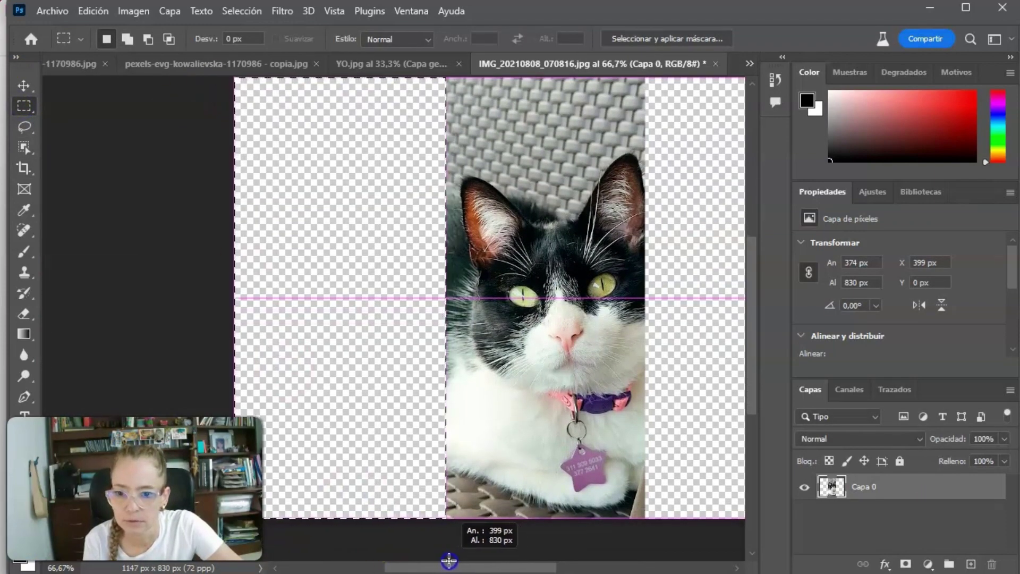
{"action": "left_click_drag", "start_coordinate": [743, 518], "coordinate": [518, 69]}
{"action": "left_click_drag", "start_coordinate": [109, 127], "coordinate": [320, 553]}
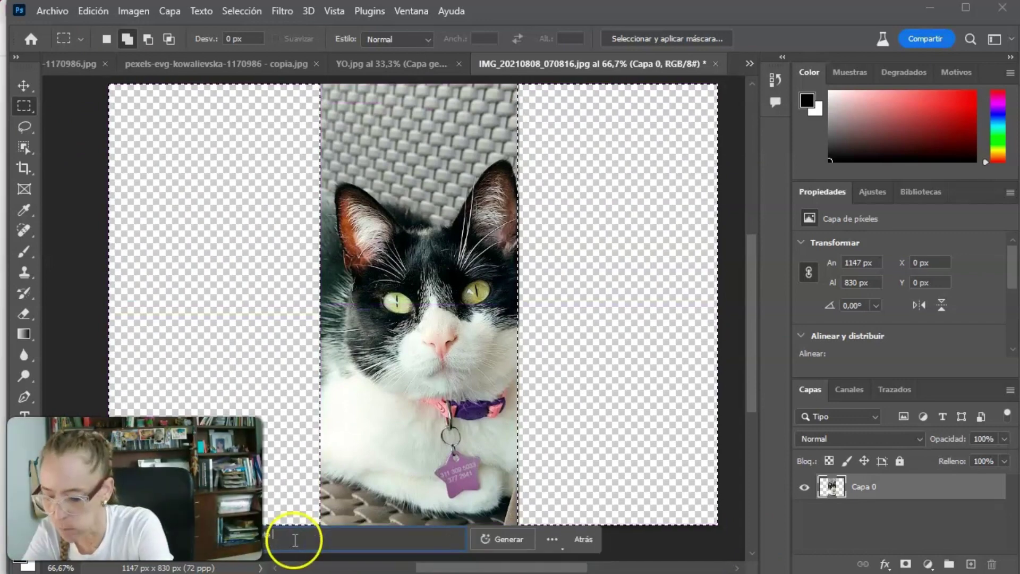
Fill the empty side strips with a promptless Generative Fill and pick the third variation, a wicker-chair scene
{"action": "key", "text": "Return"}
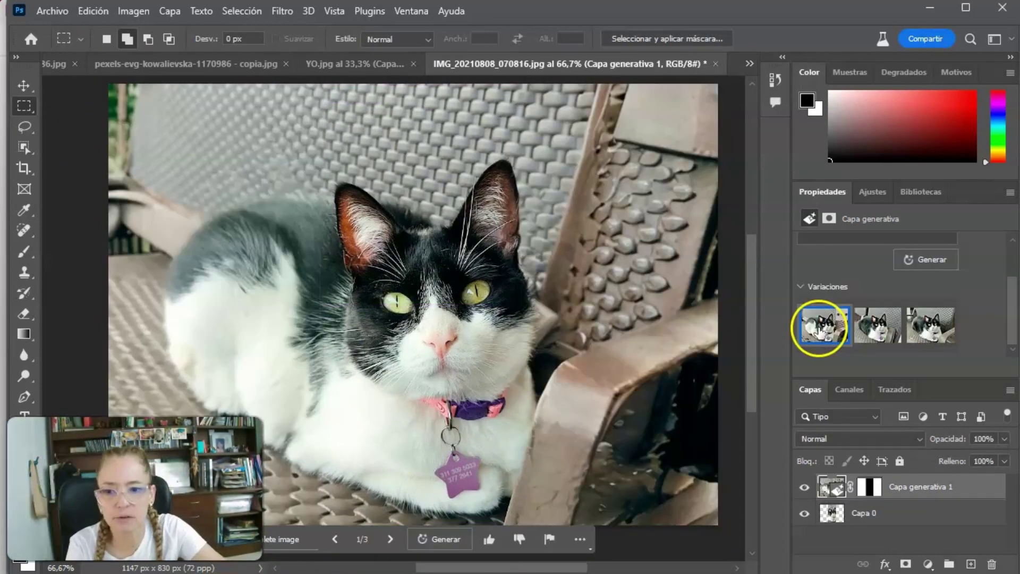
{"action": "left_click", "coordinate": [877, 324]}
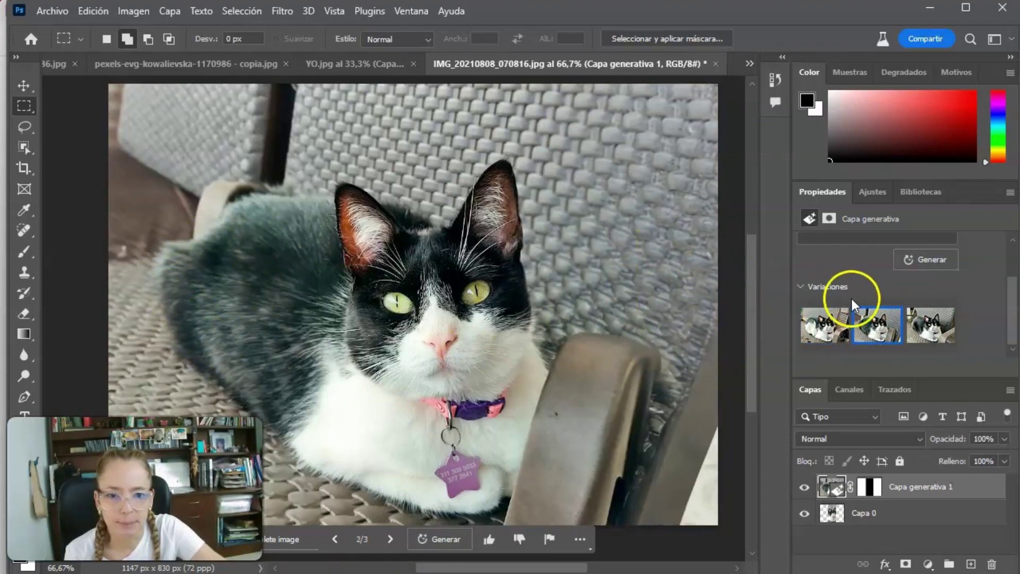
{"action": "left_click", "coordinate": [936, 327]}
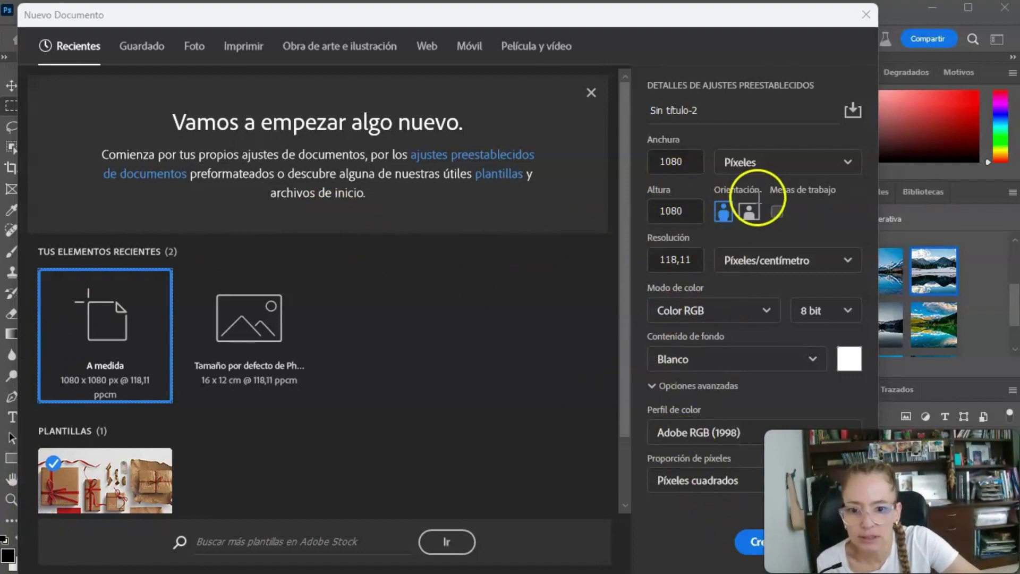
Create the 1080×1080 document, select it all, and generate 'landscape with mountains and a reflective lake with snow'
{"action": "left_click", "coordinate": [744, 548]}
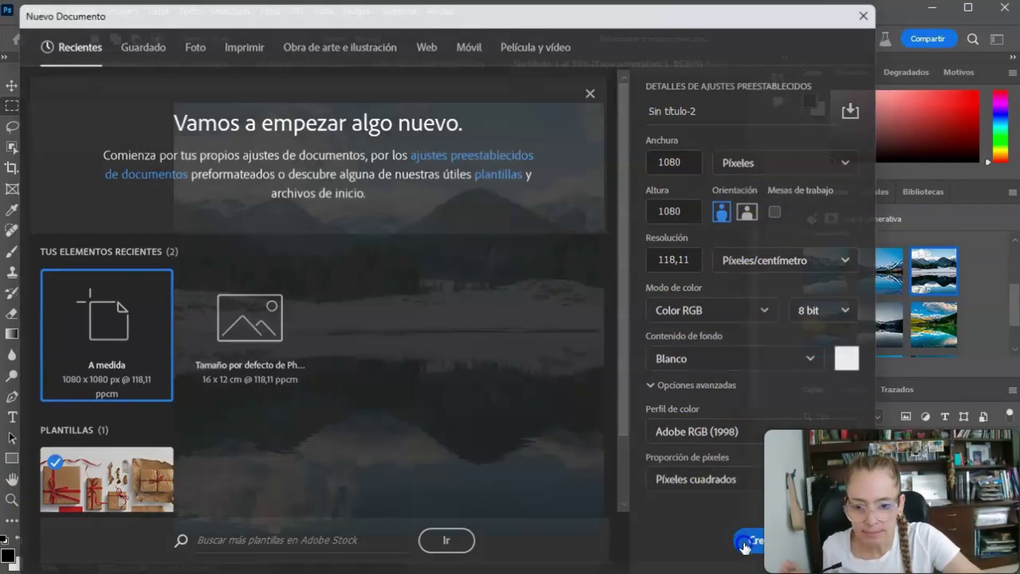
{"action": "mouse_move", "coordinate": [176, 104]}
{"action": "left_mouse_down"}
{"action": "mouse_move", "coordinate": [687, 567]}
{"action": "mouse_move", "coordinate": [653, 531]}
{"action": "left_mouse_up"}
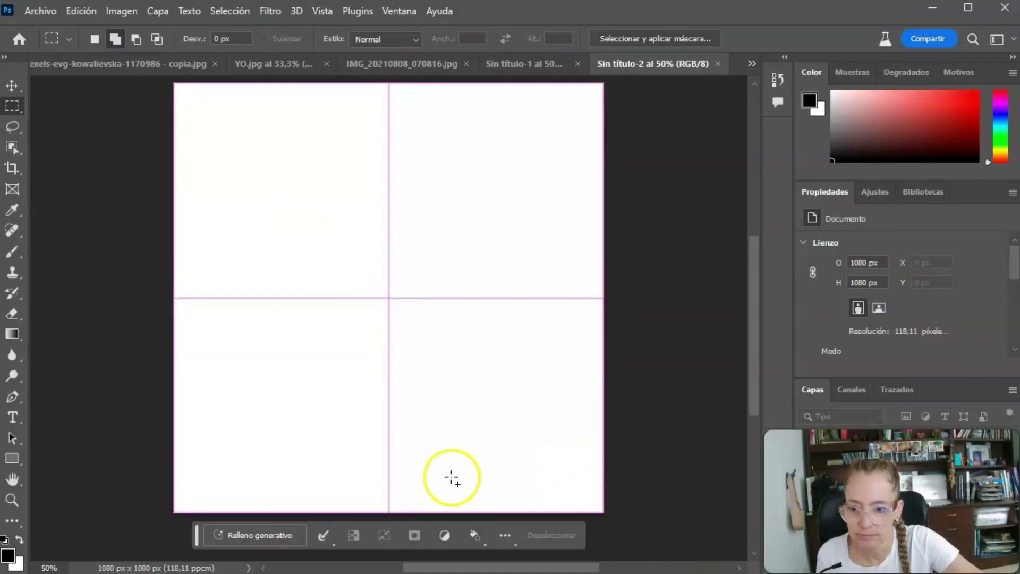
{"action": "left_click", "coordinate": [261, 536]}
{"action": "left_click", "coordinate": [260, 537]}
{"action": "type", "text": "landscape with mountains and a reflective lake with snow"}
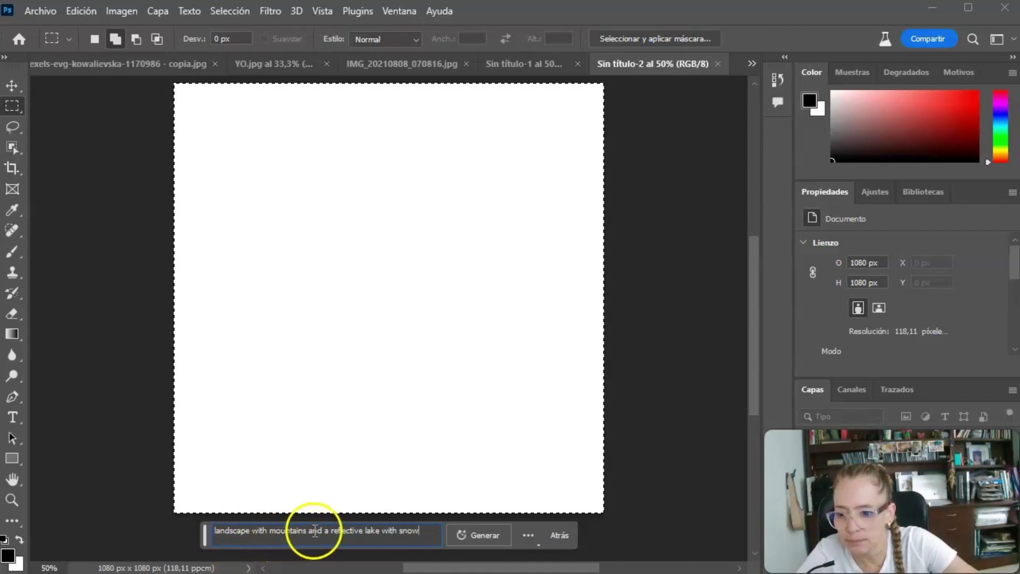
{"action": "left_click", "coordinate": [406, 531]}
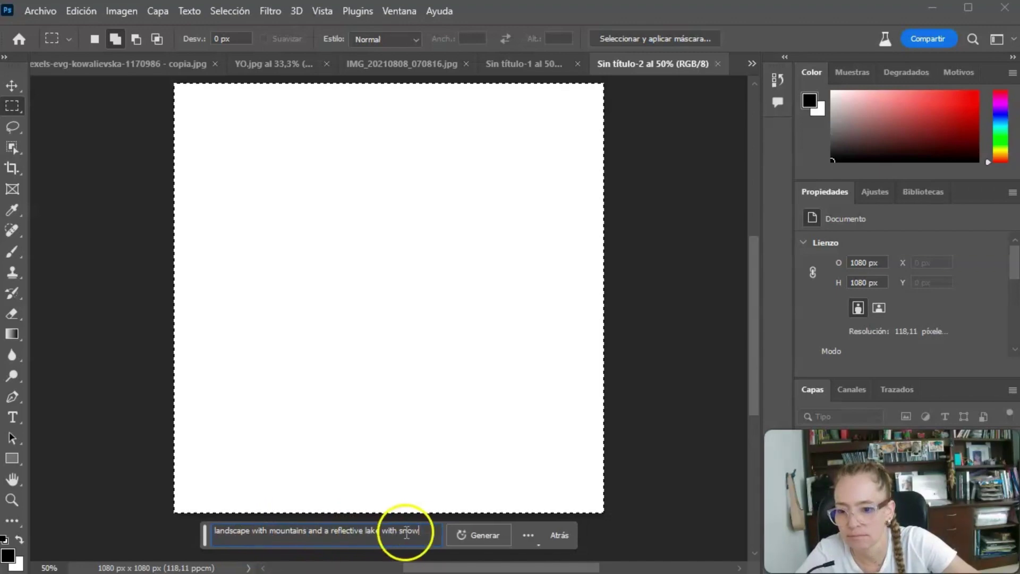
{"action": "left_click", "coordinate": [482, 533]}
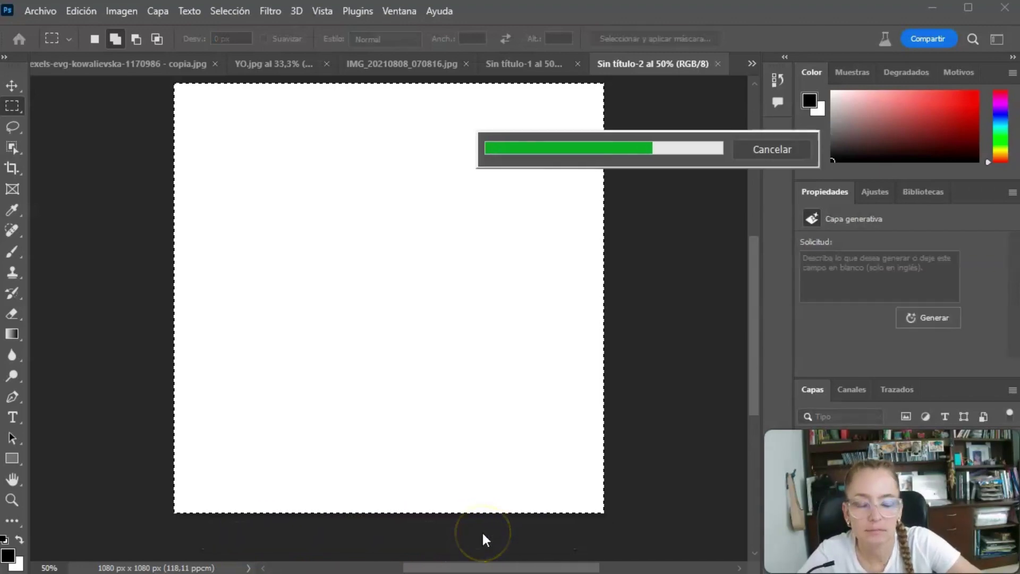
Preview the mountain-lake variations, trying the second and then the snowy-peak third one
{"action": "left_click", "coordinate": [683, 341]}
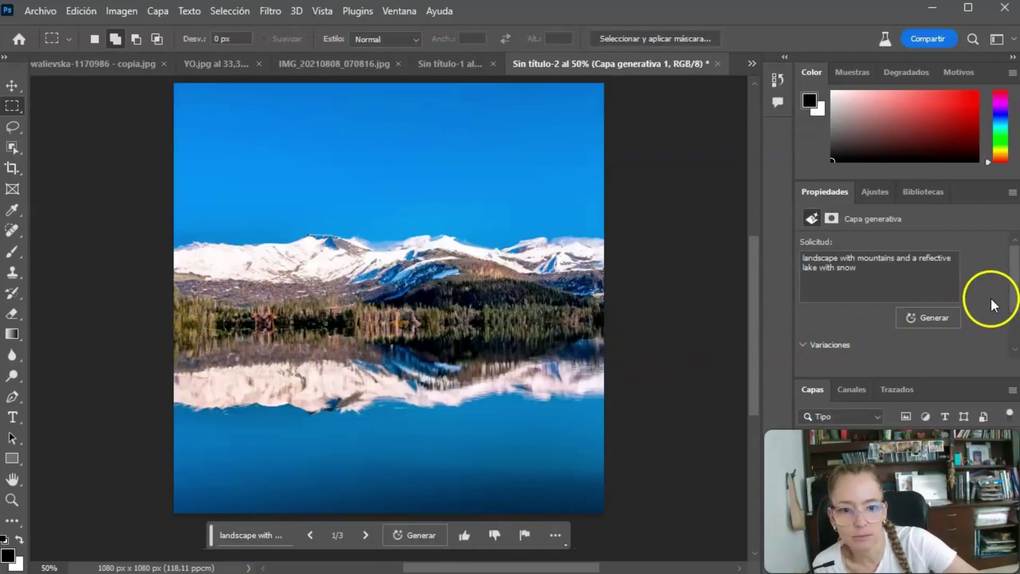
{"action": "left_click_drag", "start_coordinate": [1013, 296], "coordinate": [1013, 329]}
{"action": "left_click", "coordinate": [886, 324]}
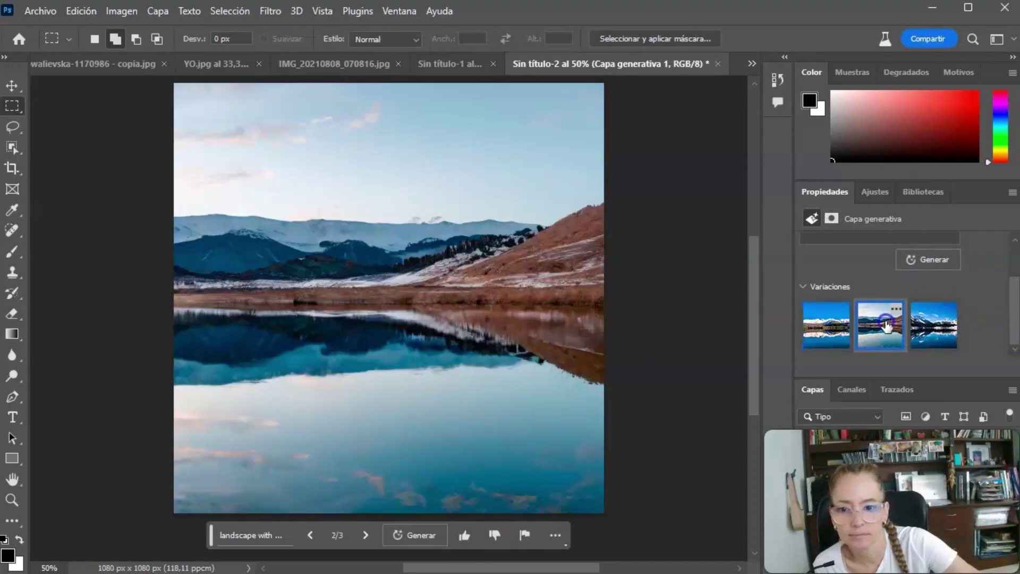
{"action": "left_click", "coordinate": [937, 330]}
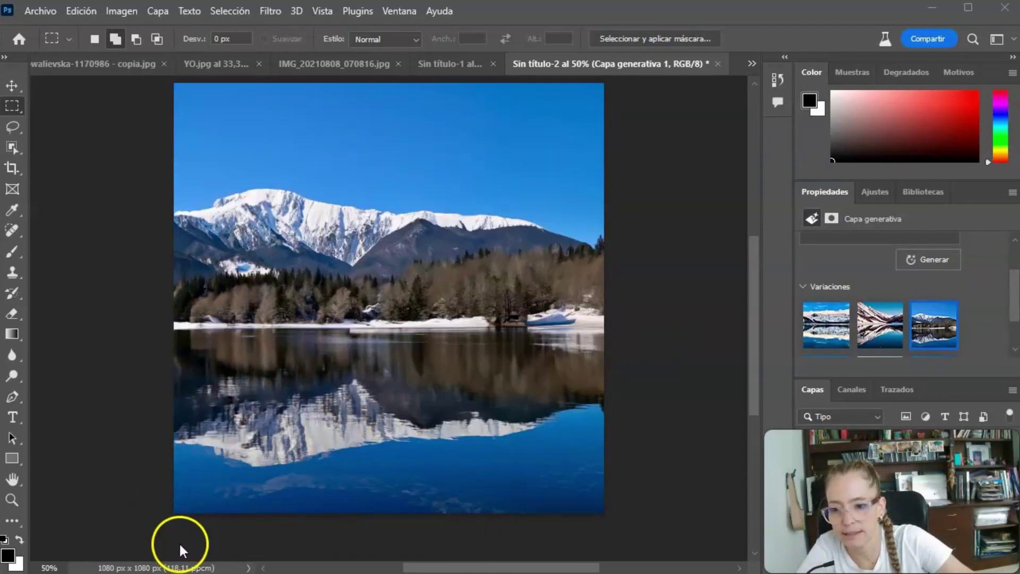
Regenerate the landscape for a fresh set of variations and apply the third one
{"action": "left_click", "coordinate": [477, 536]}
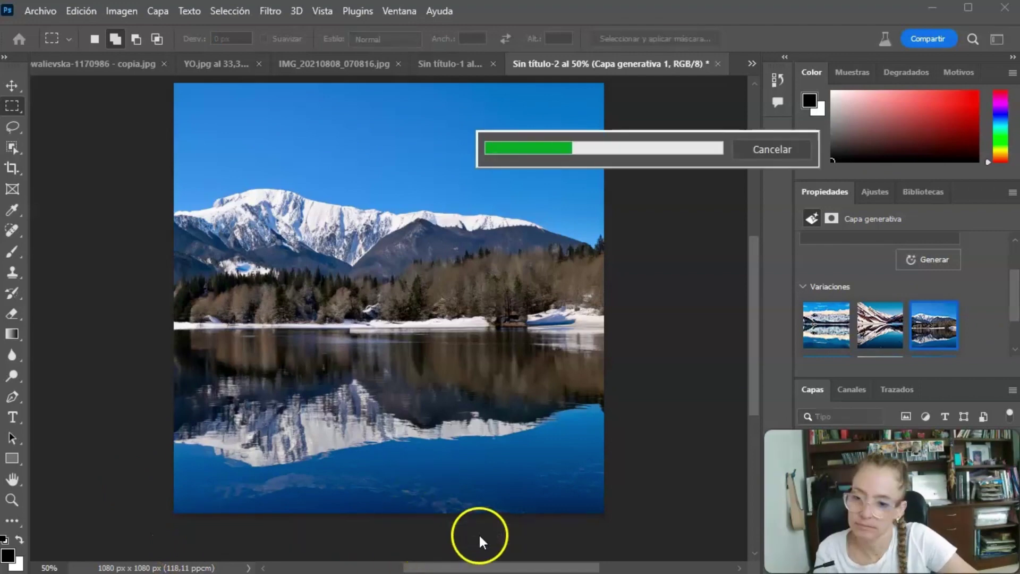
{"action": "left_click", "coordinate": [876, 325]}
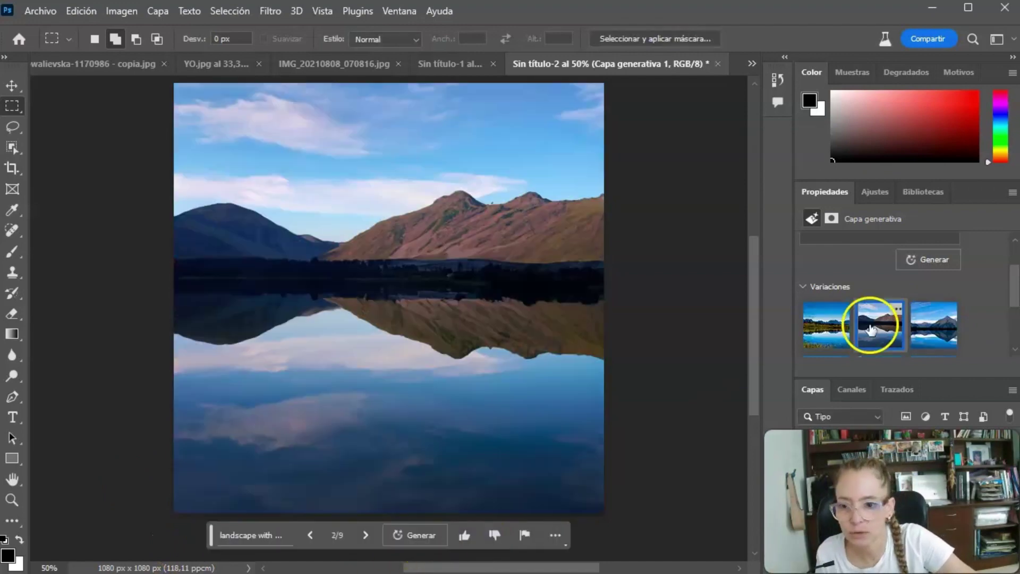
{"action": "left_click", "coordinate": [949, 331]}
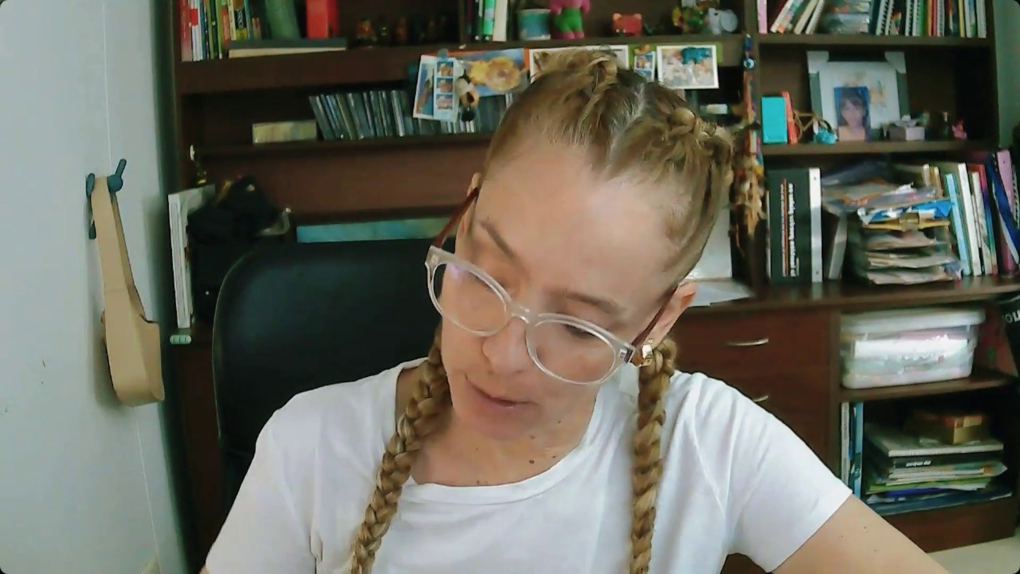